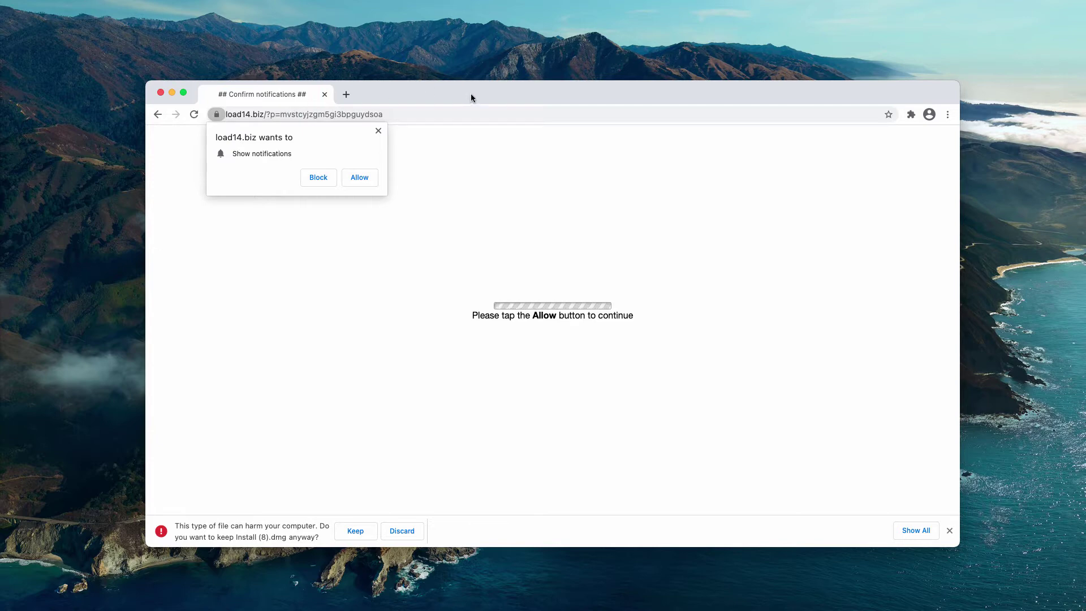
# Accept load14.biz's notification request, then open a new tab on the Google start page
pyautogui.moveTo(471, 94); pyautogui.dragTo(468, 96)
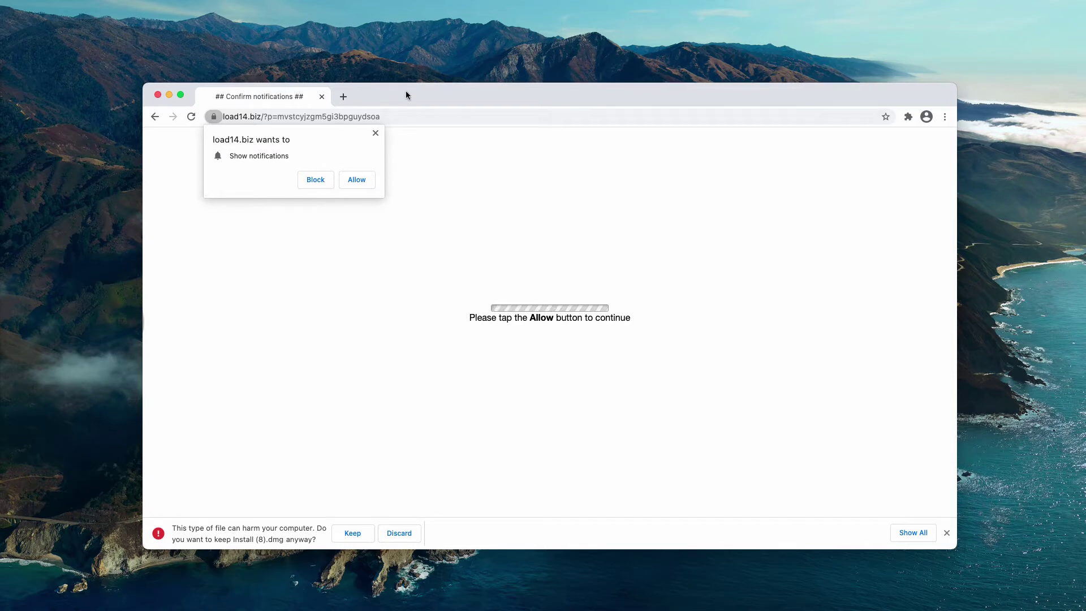
pyautogui.moveTo(405, 91); pyautogui.dragTo(405, 92)
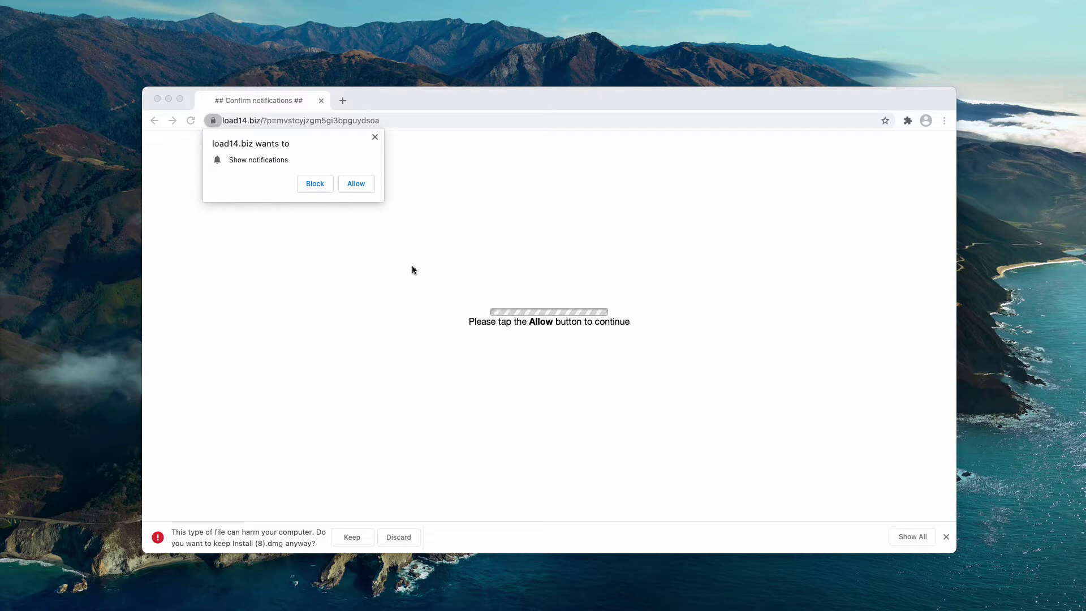
pyautogui.click(471, 99)
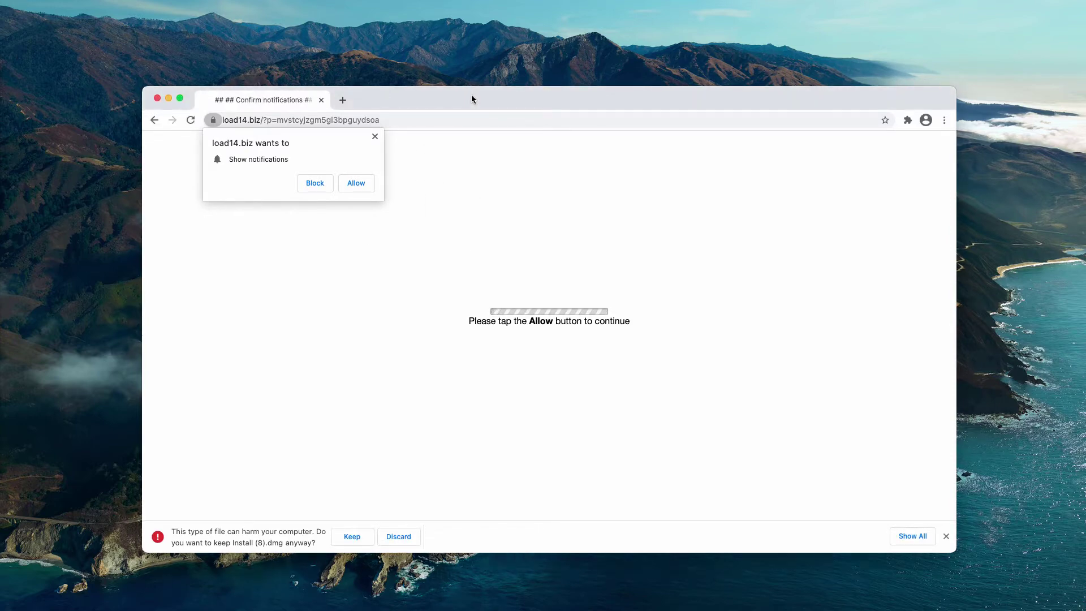
pyautogui.click(357, 182)
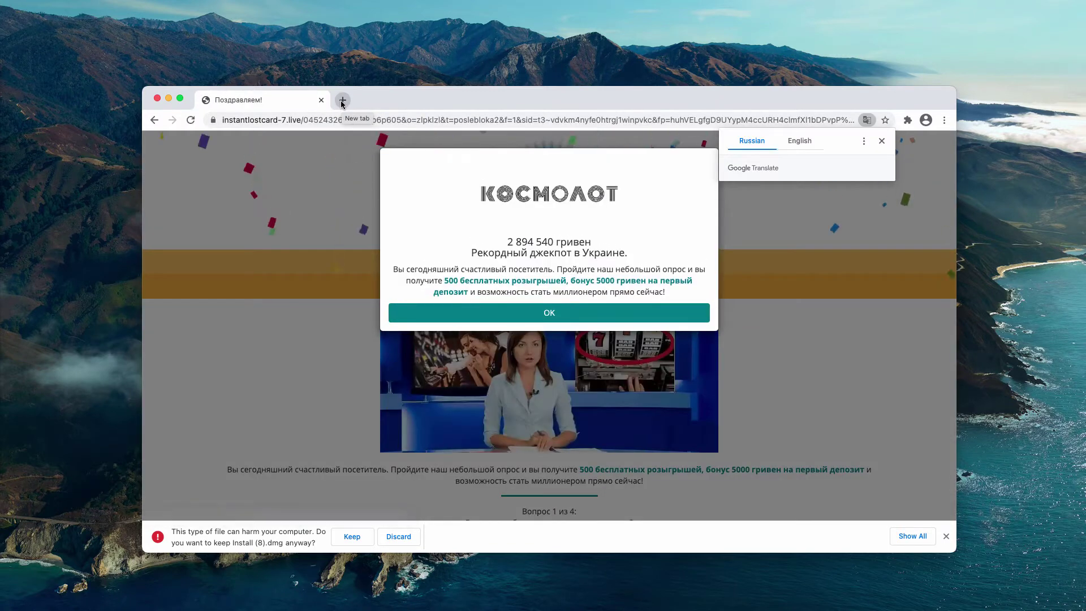
pyautogui.click(342, 101)
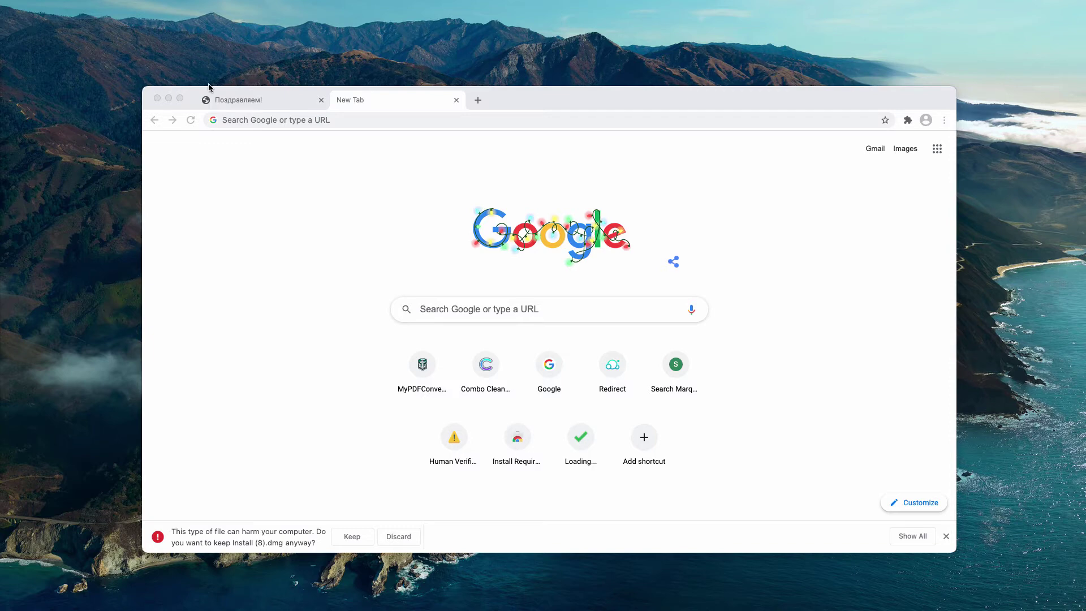
pyautogui.click(523, 97)
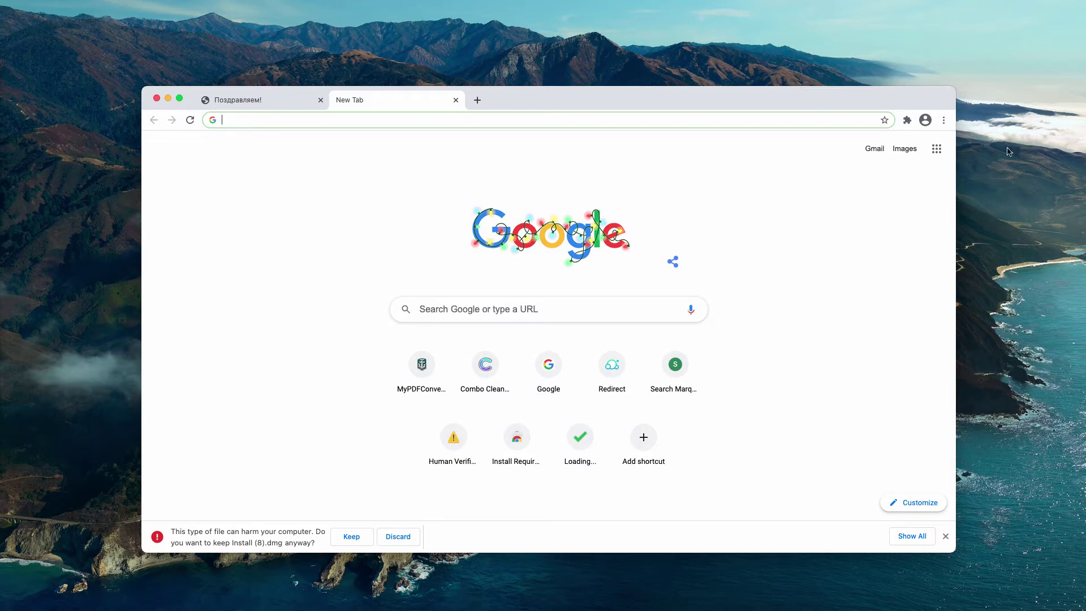
# Go to Chrome's Settings > Site Settings > Notifications page
pyautogui.click(944, 120)
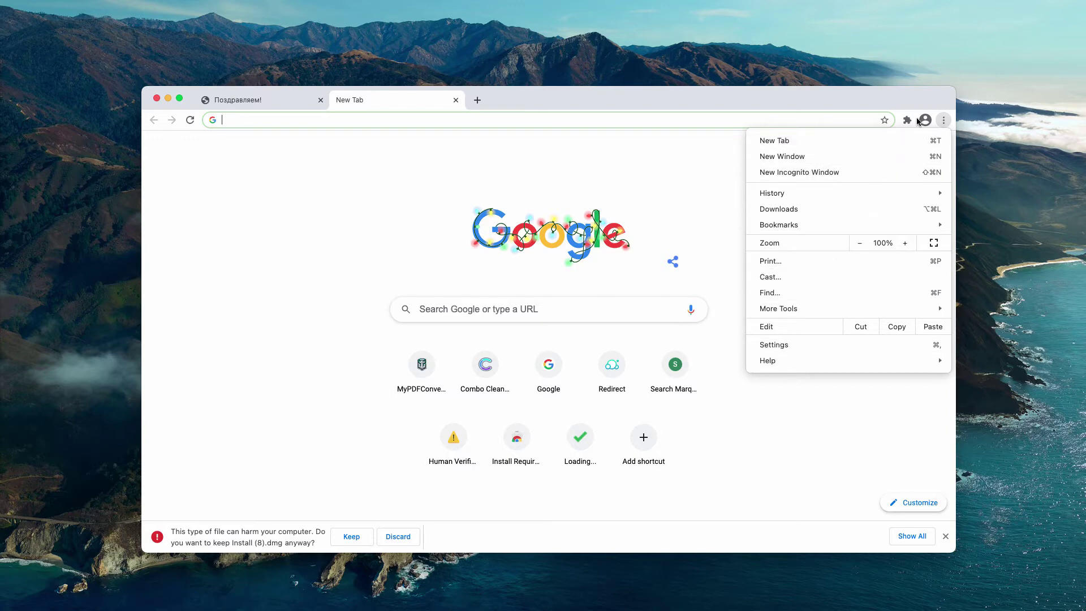
pyautogui.click(788, 344)
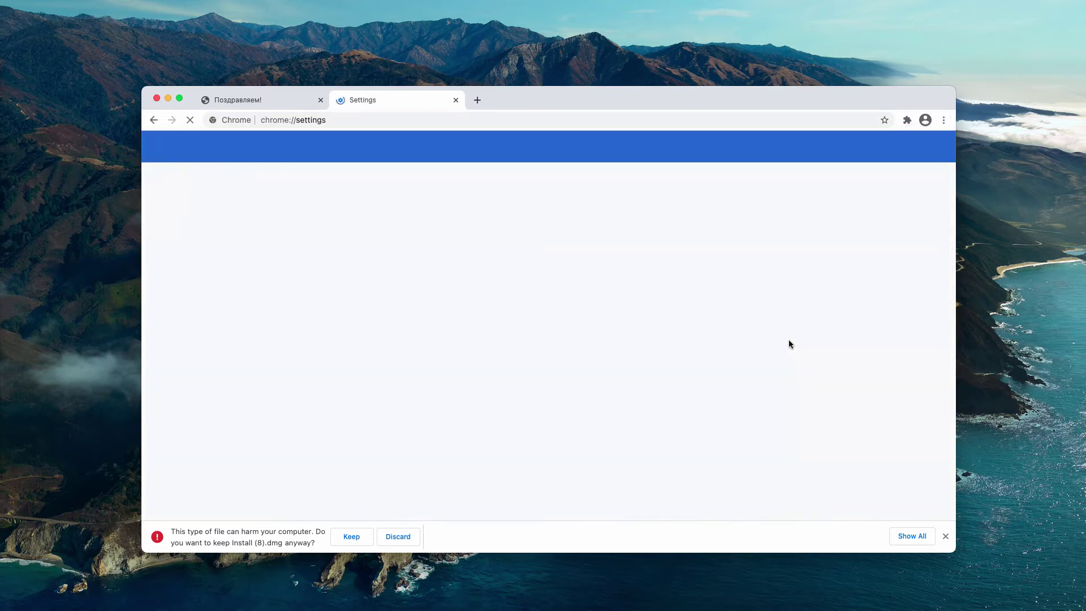
pyautogui.scroll(-10, 473, 432)
pyautogui.click(425, 459)
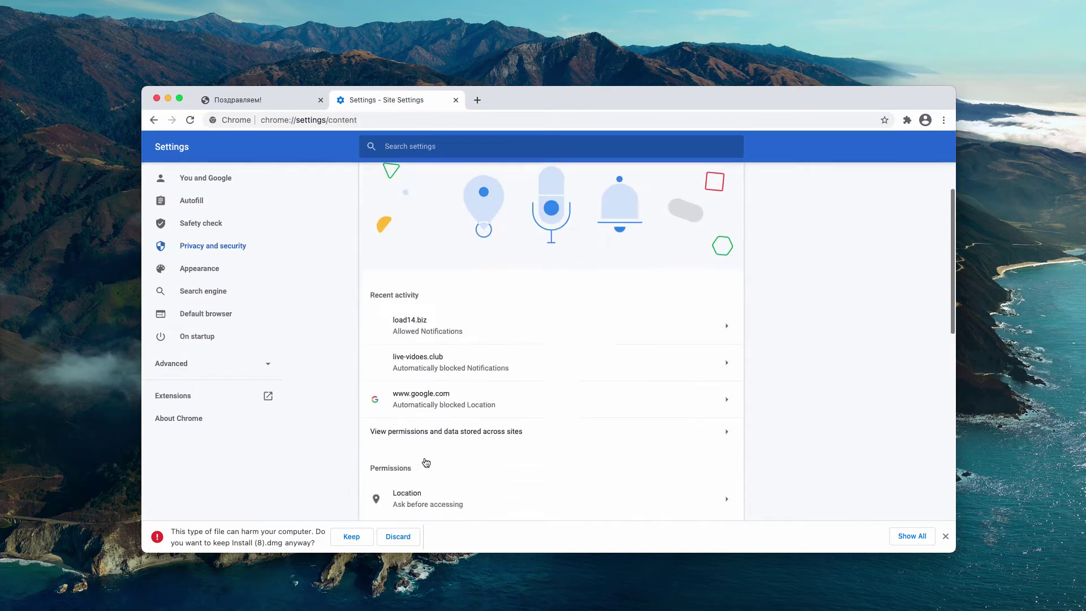
pyautogui.scroll(-4, 426, 462)
pyautogui.click(421, 410)
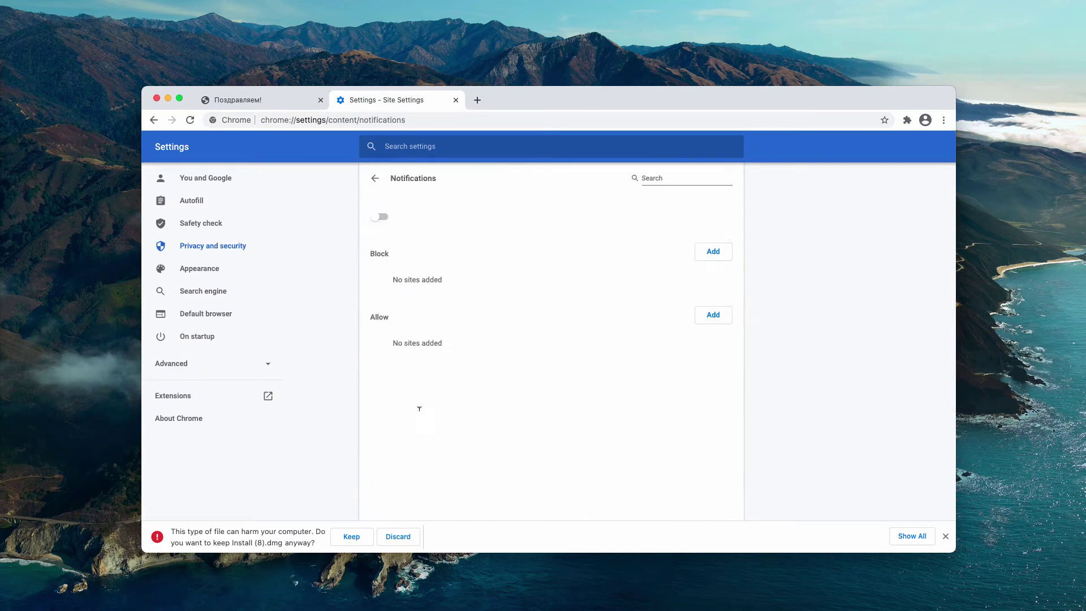
pyautogui.scroll(-2, 483, 431)
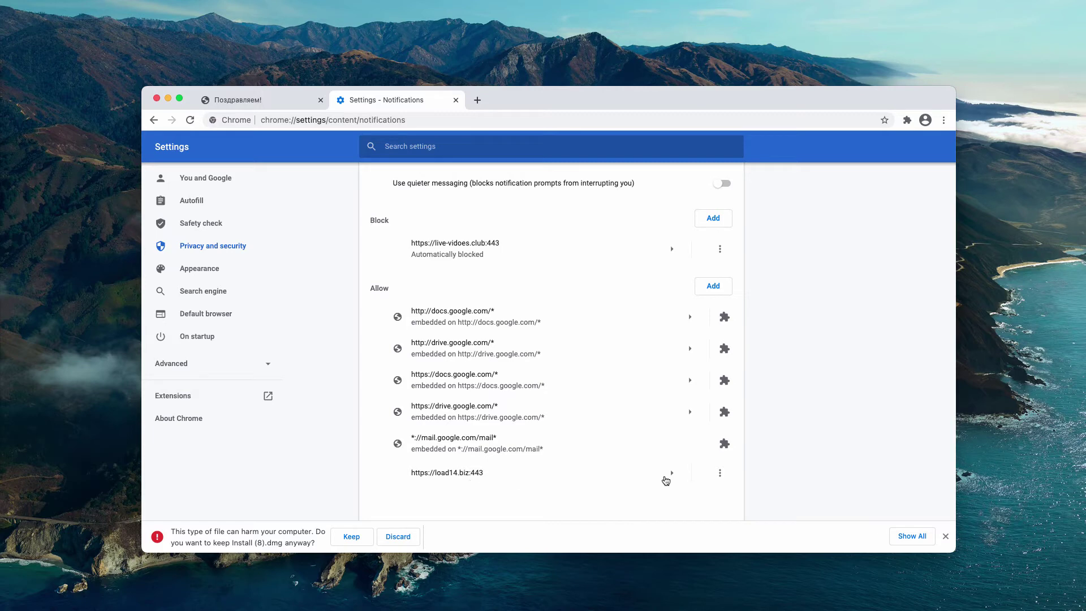
# Remove load14.biz from the allowed sites and live-vidoes.club from the blocked sites
pyautogui.click(720, 473)
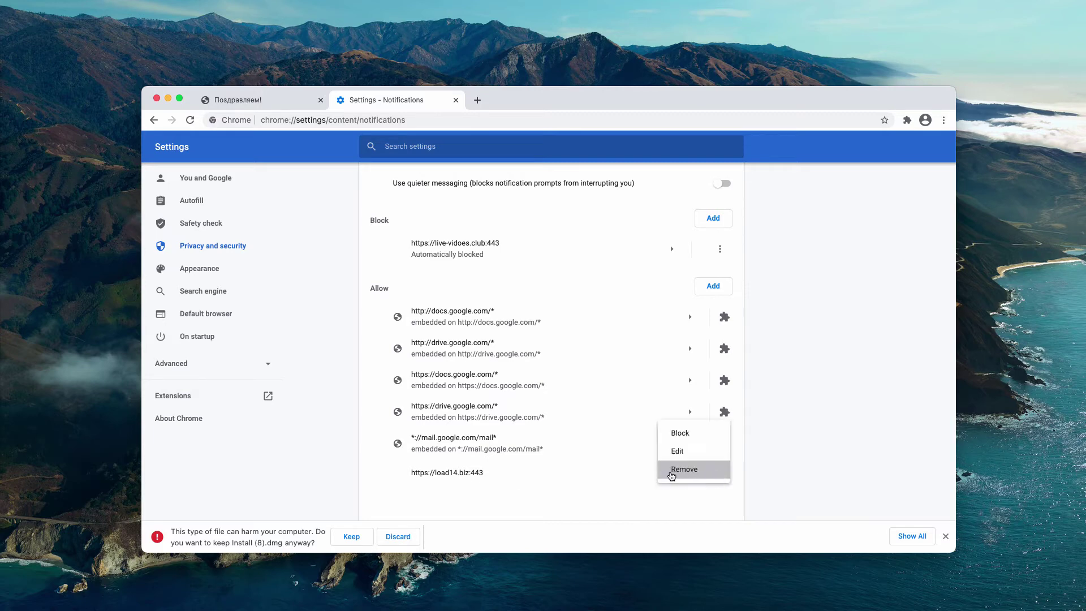
pyautogui.click(671, 474)
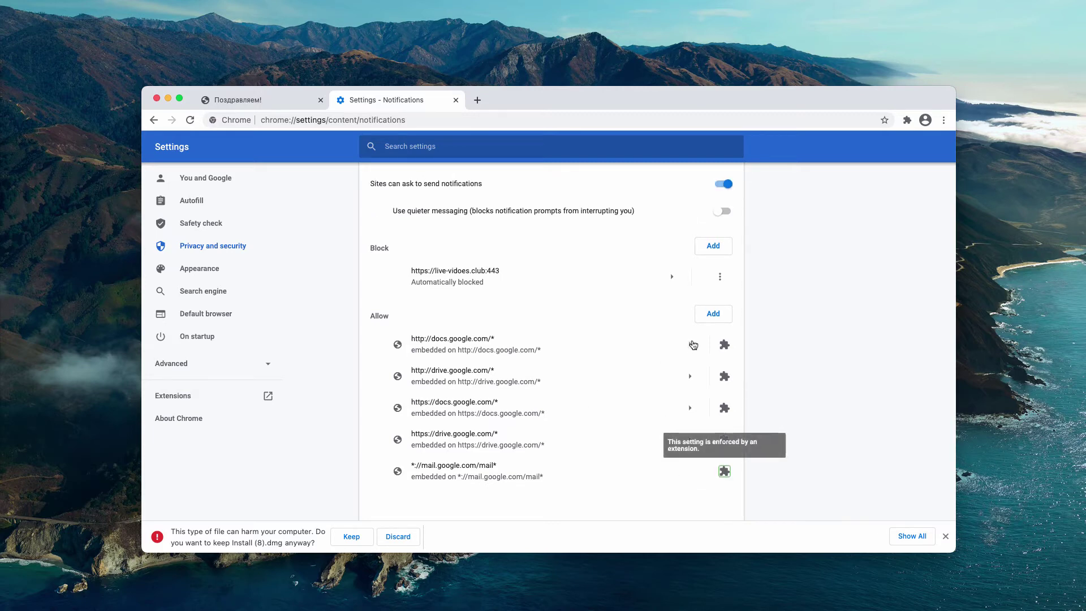
pyautogui.scroll(1, 701, 336)
pyautogui.click(721, 307)
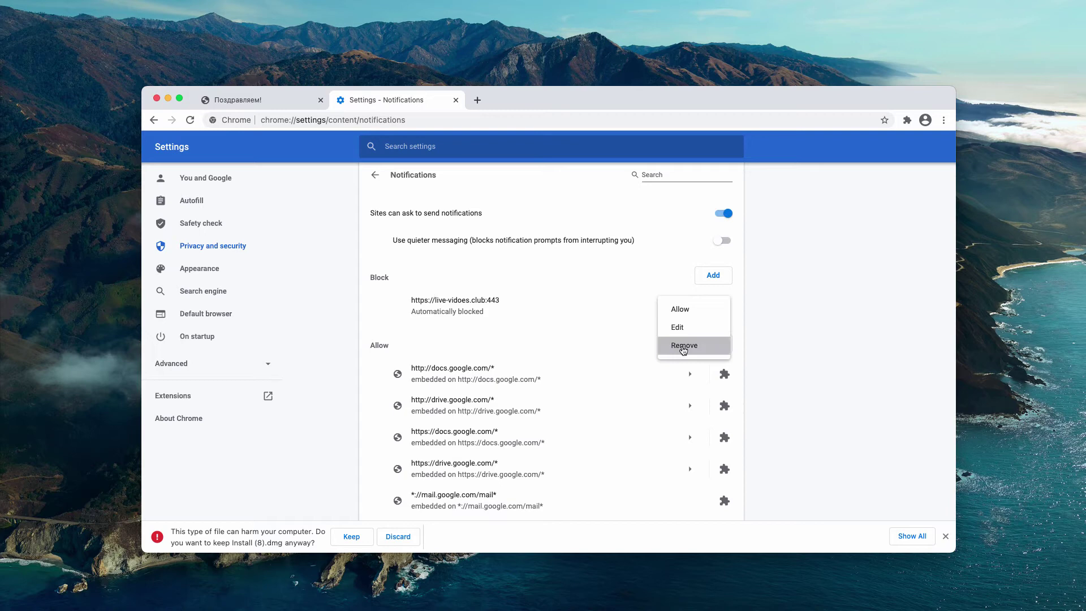
pyautogui.click(683, 347)
# Load combocleaner.com in Chrome, then bring up a new Finder window with Cmd+N
pyautogui.click(419, 120)
pyautogui.write('combocleaner.com')
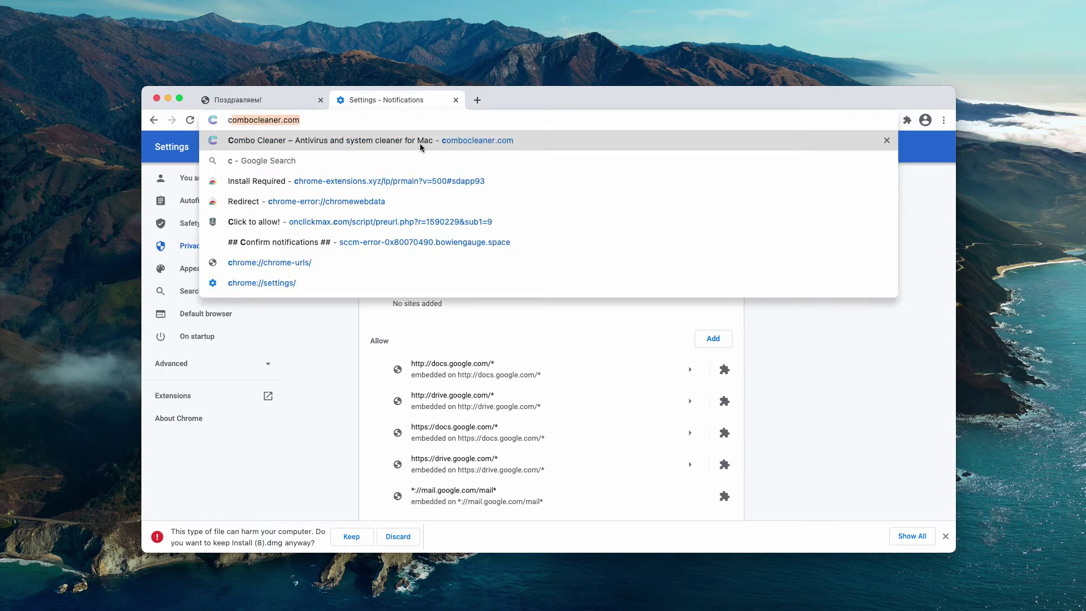
pyautogui.click(419, 140)
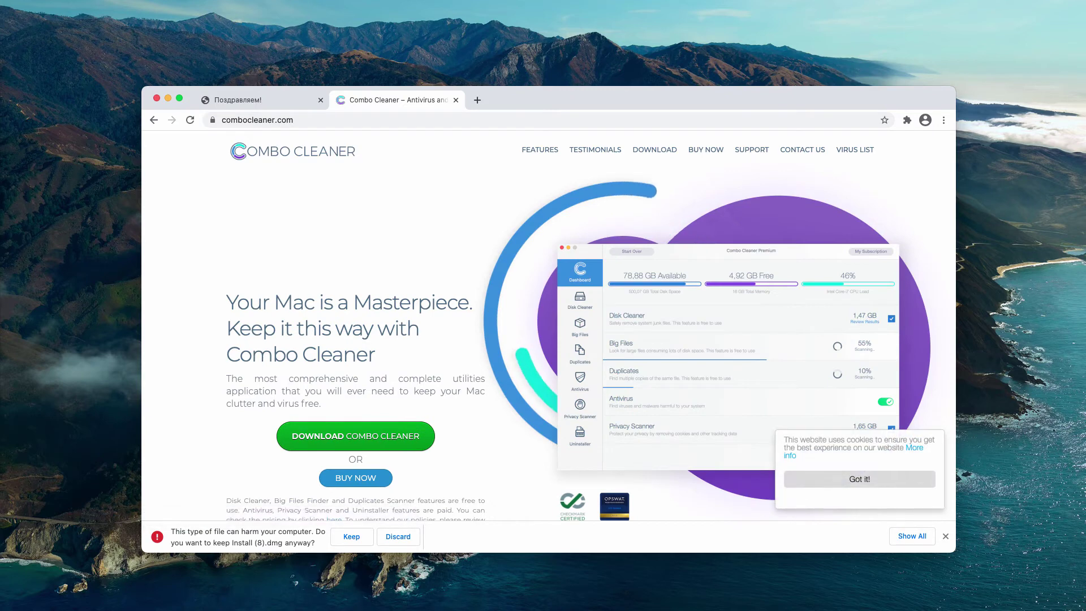
pyautogui.moveTo(508, 97); pyautogui.dragTo(508, 101)
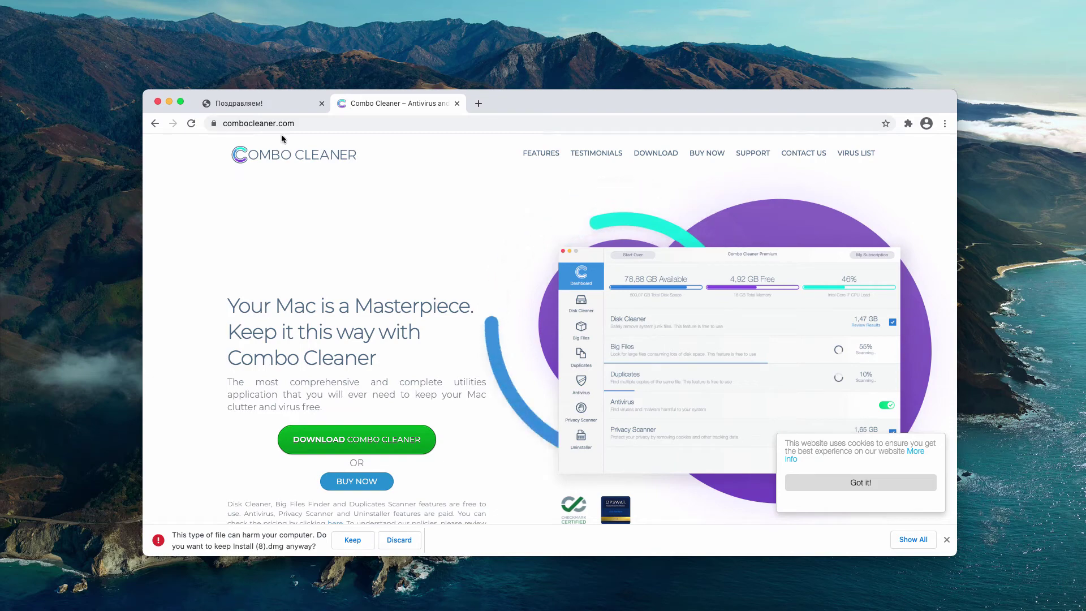
pyautogui.click(297, 123)
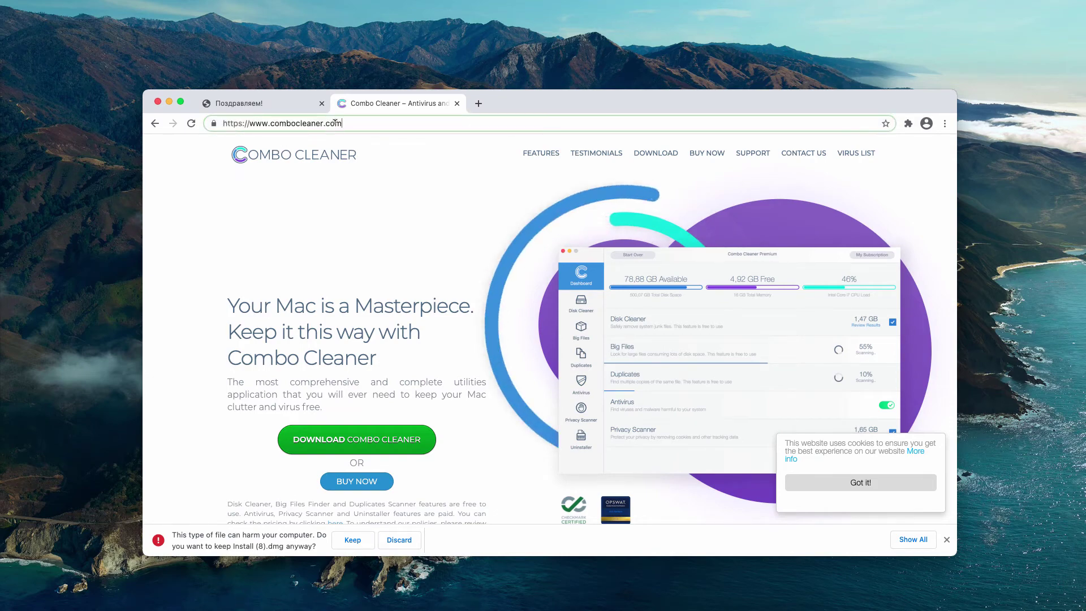
pyautogui.press('super+Tab')
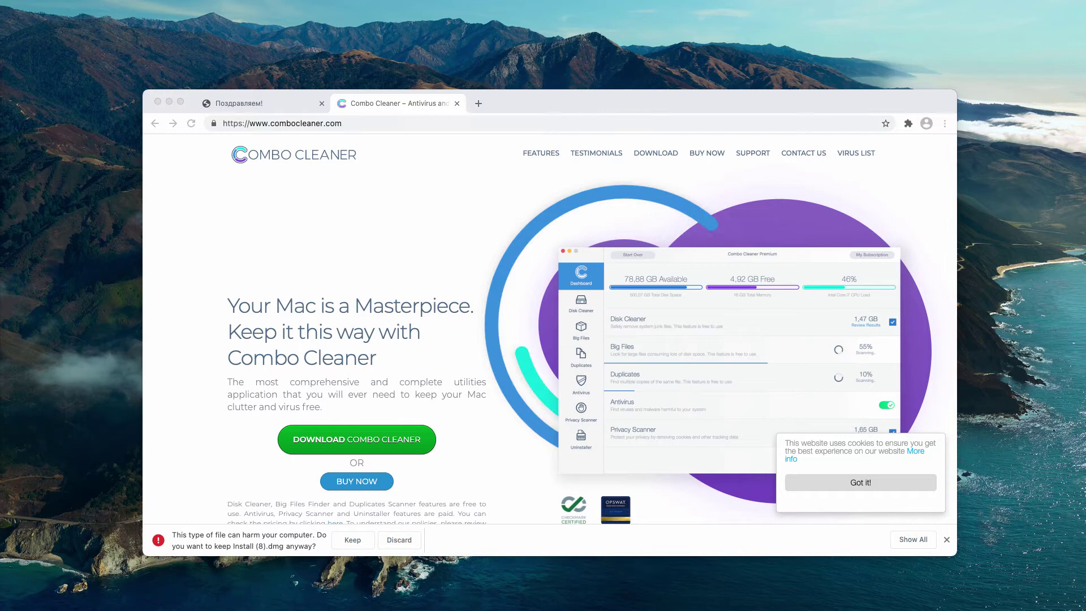
pyautogui.press('super+n')
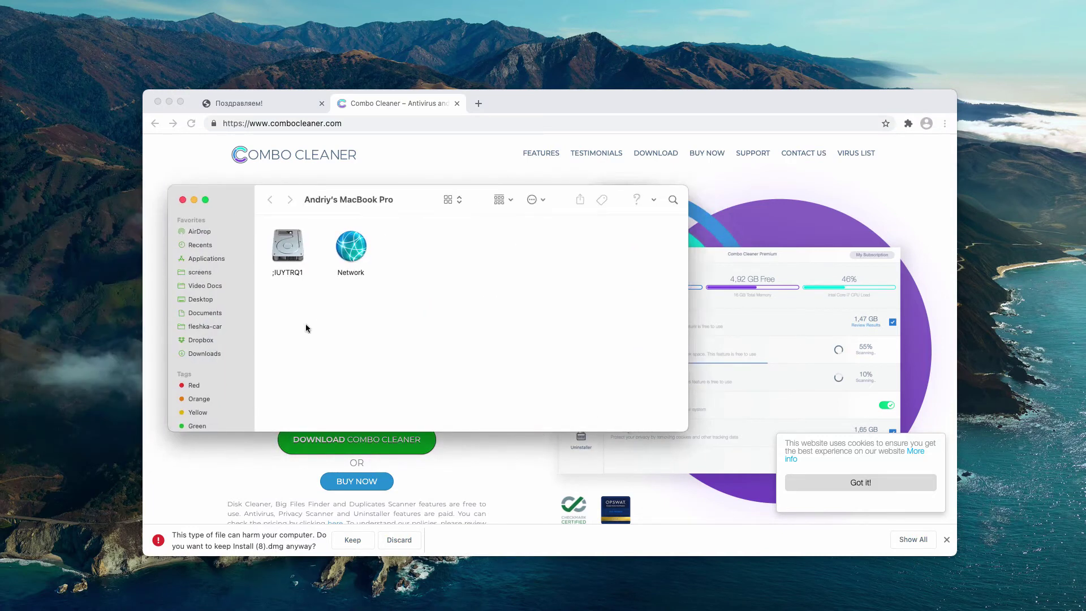
# Open the Applications folder and scroll through the app grid to find Combo Cleaner.app
pyautogui.click(207, 258)
pyautogui.scroll(3, 423, 344)
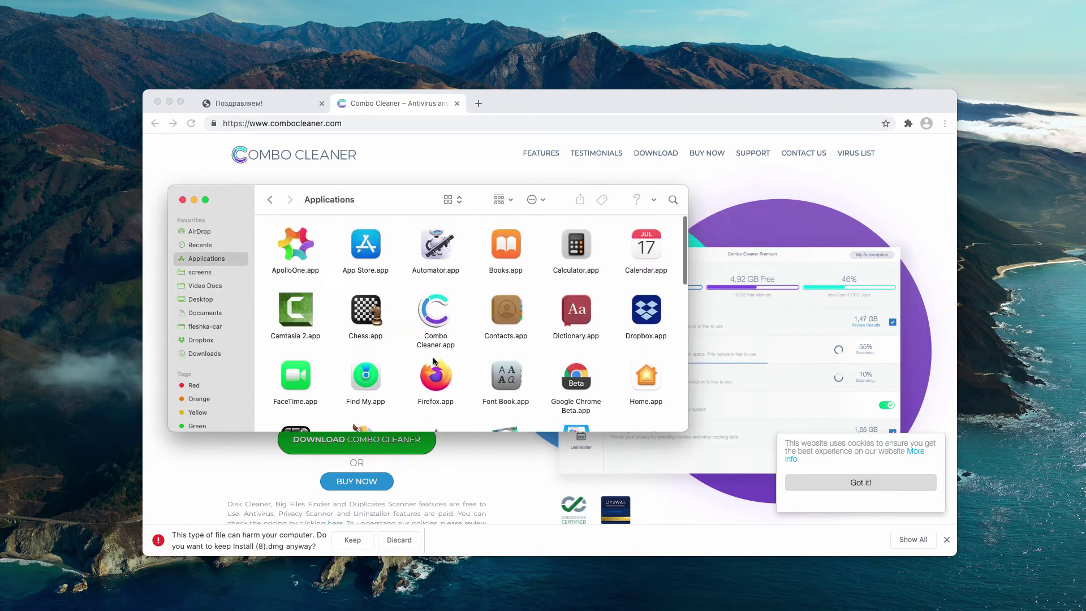
pyautogui.scroll(-5, 423, 339)
pyautogui.scroll(2, 423, 340)
pyautogui.scroll(-3, 423, 339)
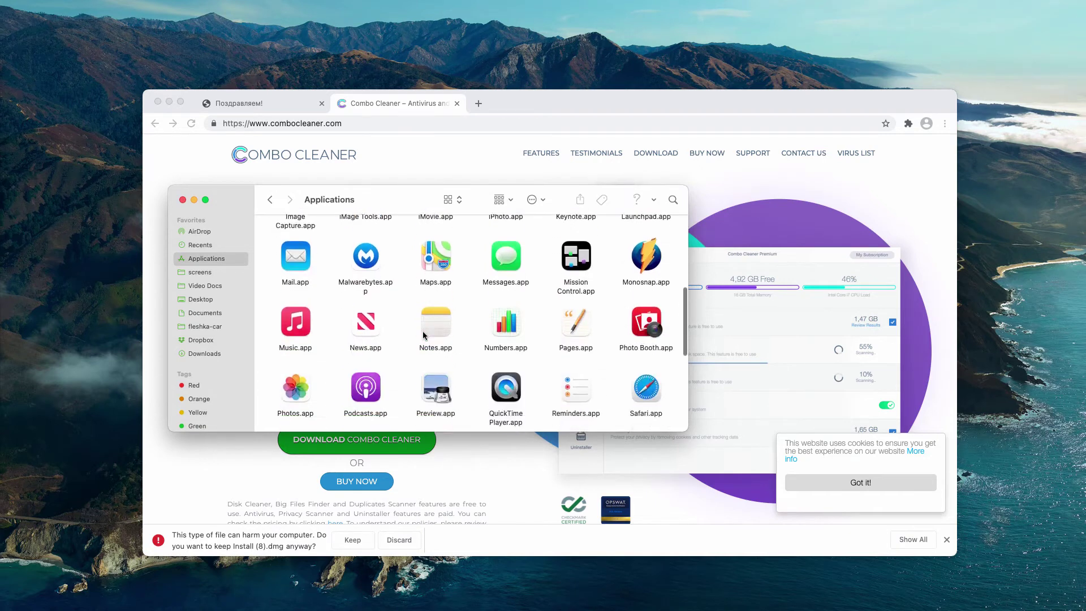
pyautogui.scroll(-5, 423, 335)
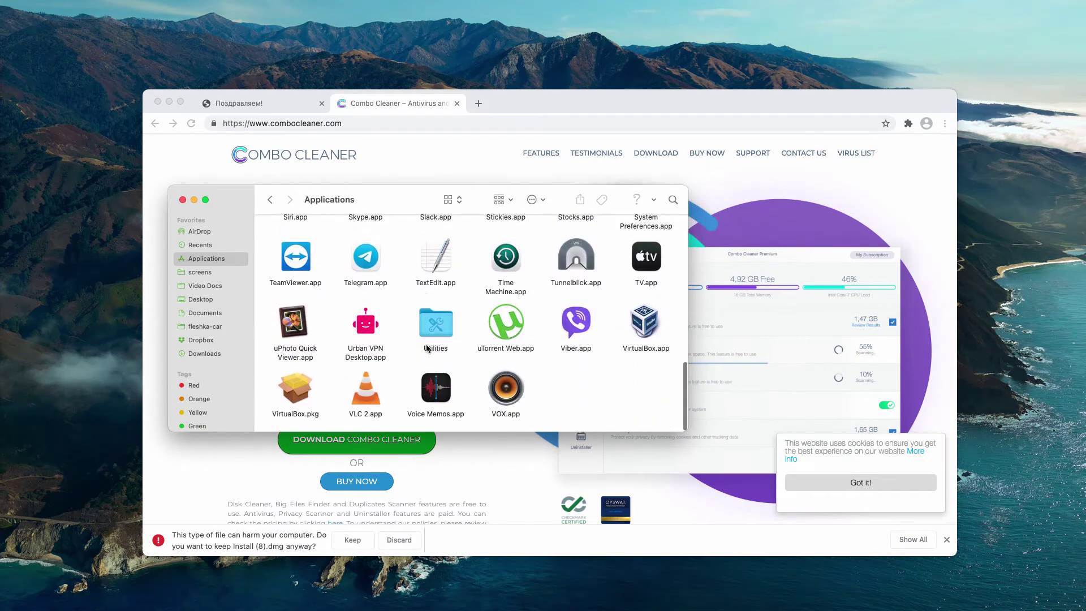
pyautogui.scroll(6, 470, 394)
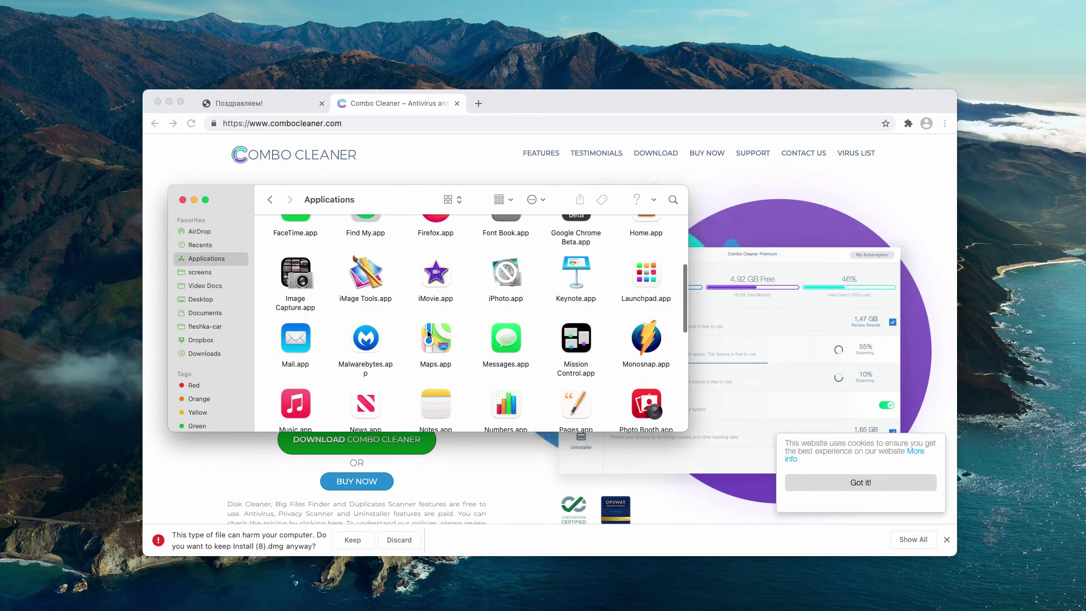
pyautogui.scroll(-2, 209, 317)
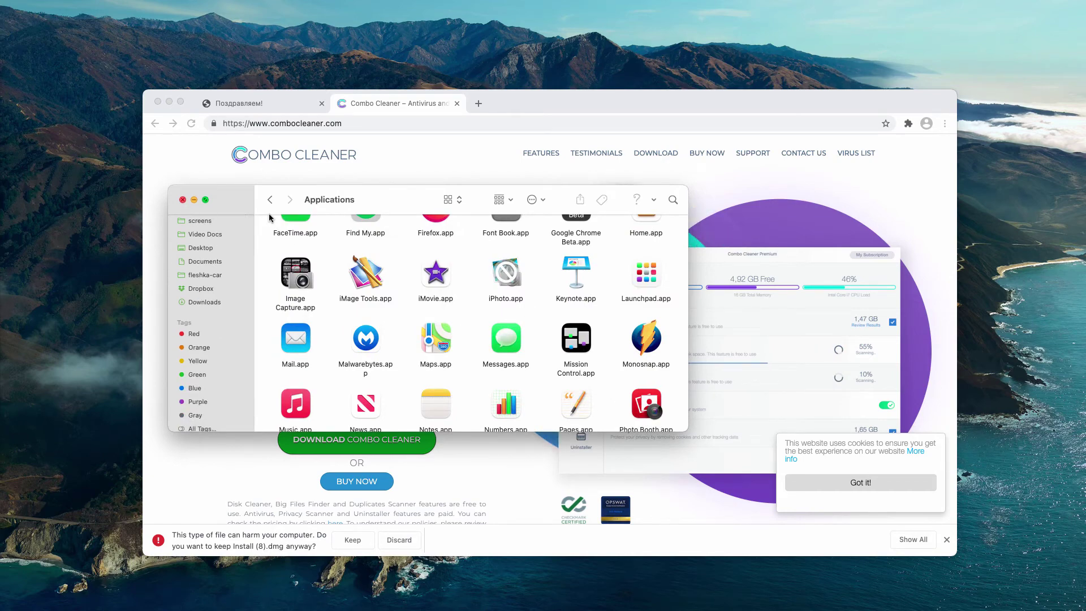
pyautogui.scroll(3, 481, 289)
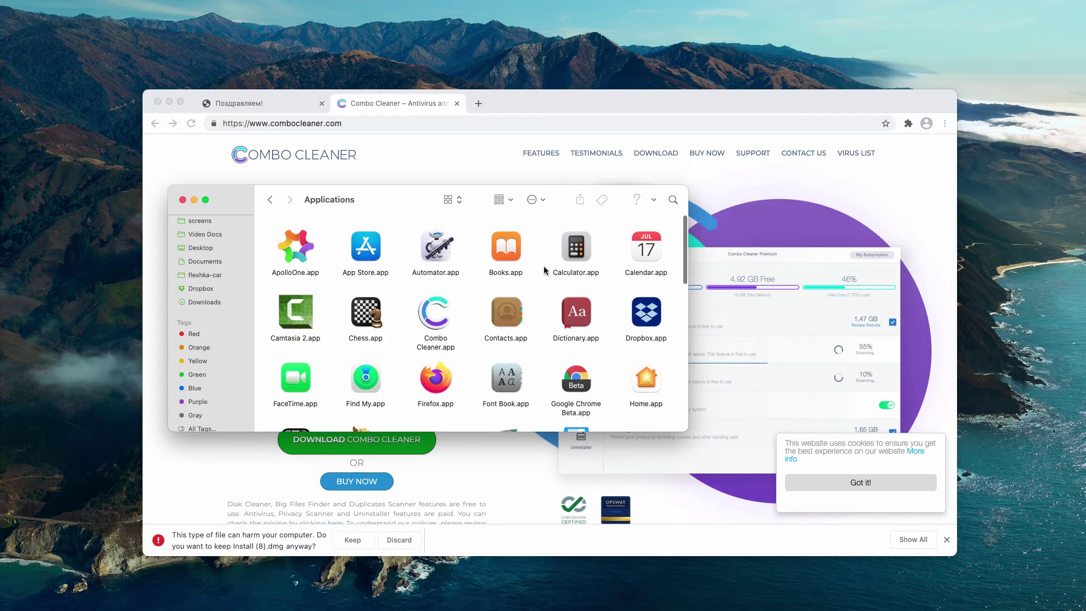
pyautogui.scroll(-10, 531, 272)
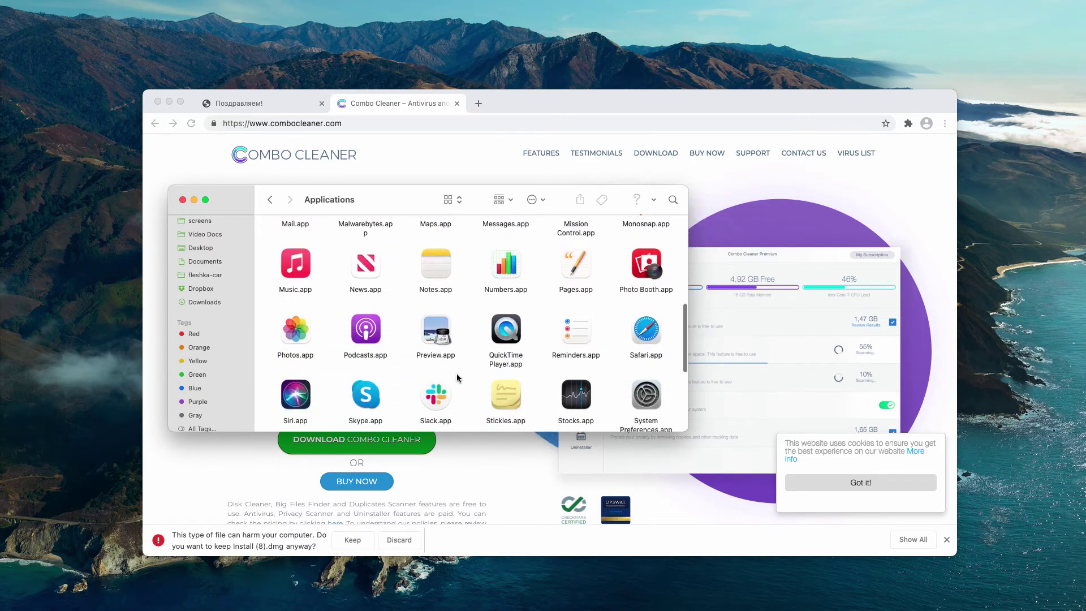
pyautogui.scroll(-6, 456, 375)
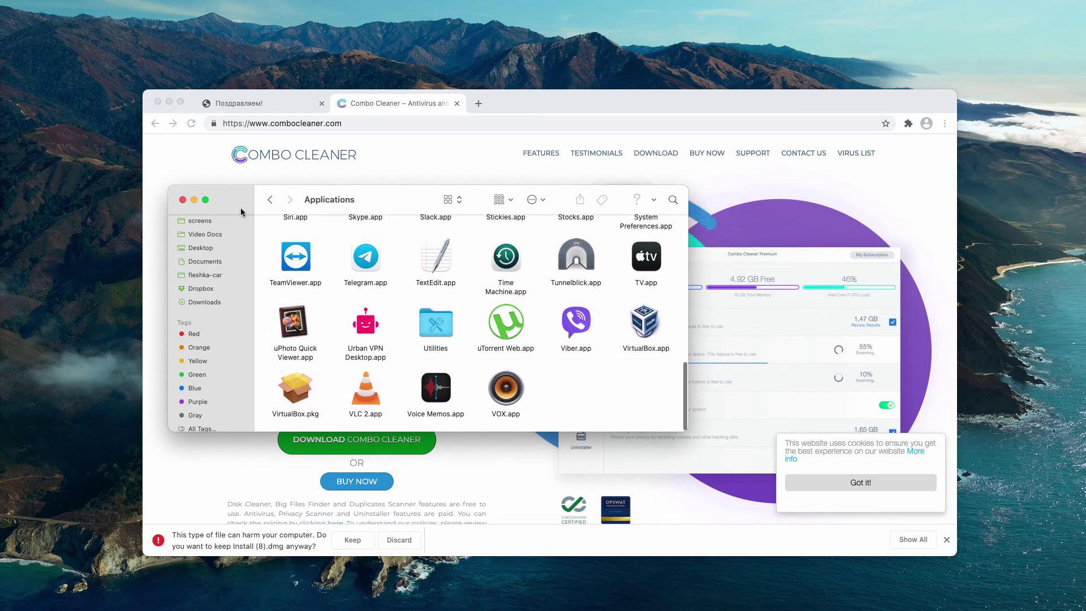
pyautogui.moveTo(203, 207); pyautogui.dragTo(202, 206)
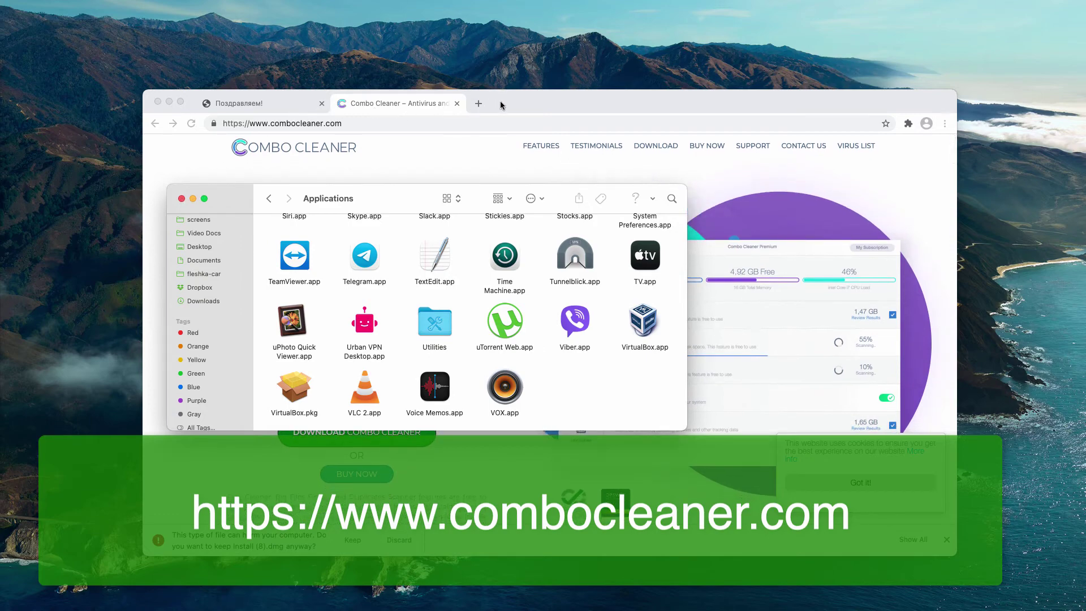
# Close the Finder window and start a Combo Scan from the Combo Cleaner Dashboard
pyautogui.click(181, 199)
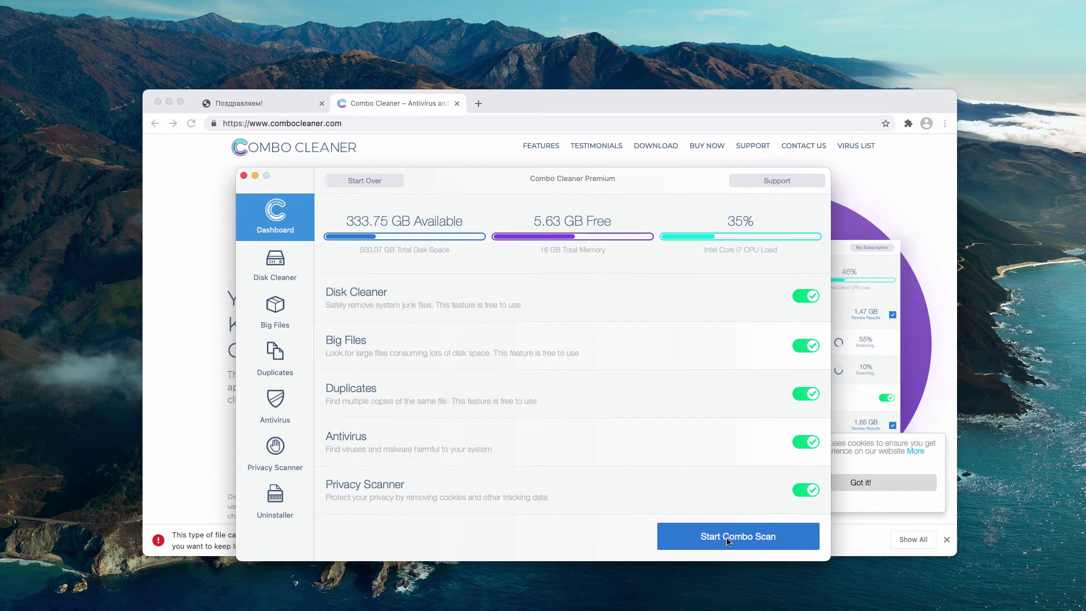
pyautogui.click(731, 544)
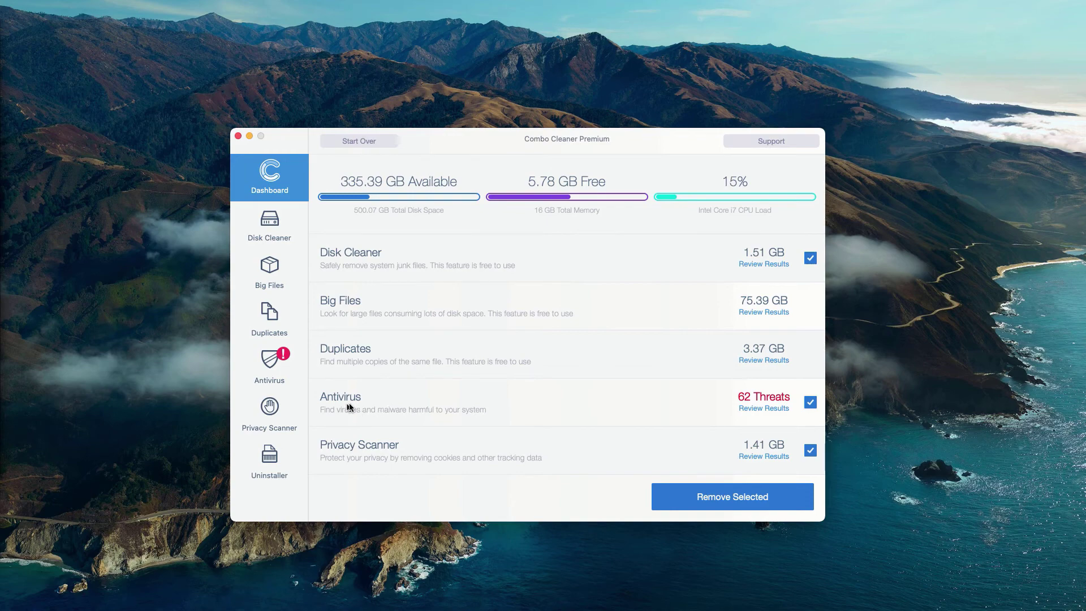
# Open the antivirus threat list and move SectionBuffer.app.zip from Downloads to the Trash
pyautogui.click(770, 413)
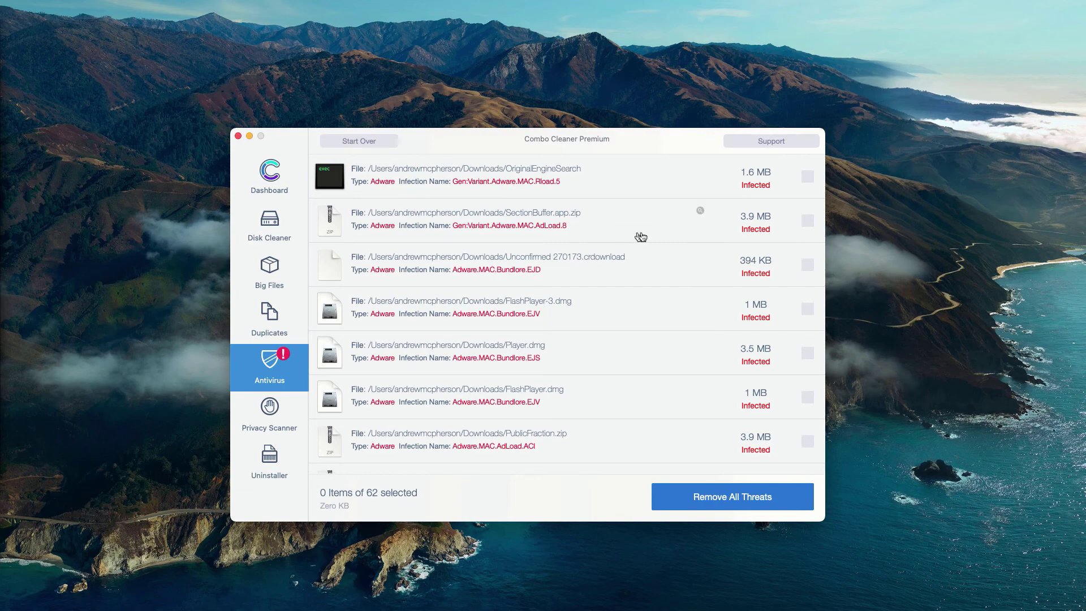
pyautogui.click(701, 213)
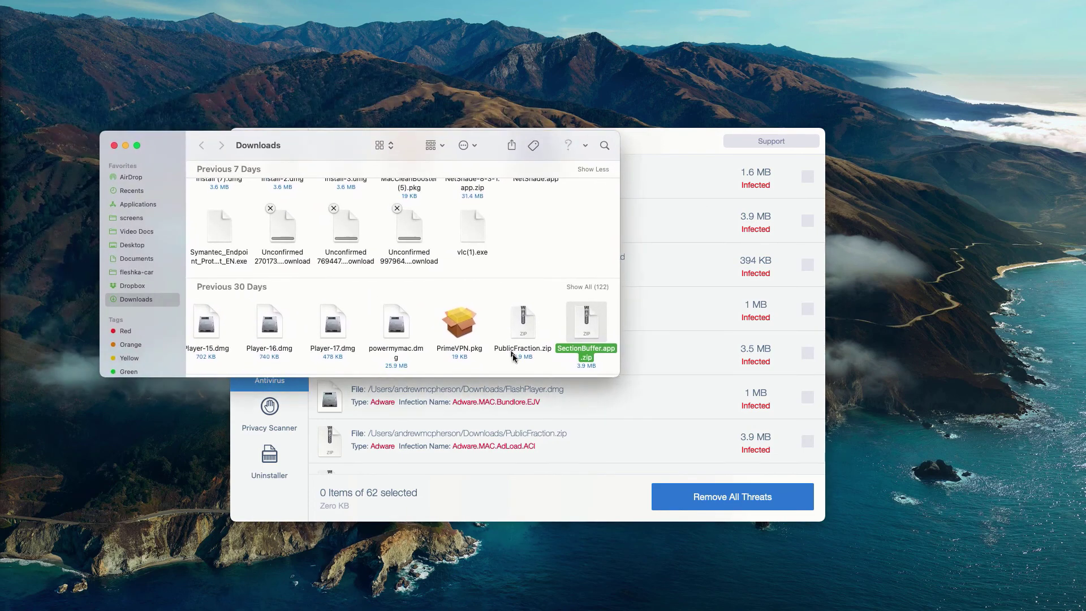
pyautogui.rightClick(590, 331)
pyautogui.click(618, 363)
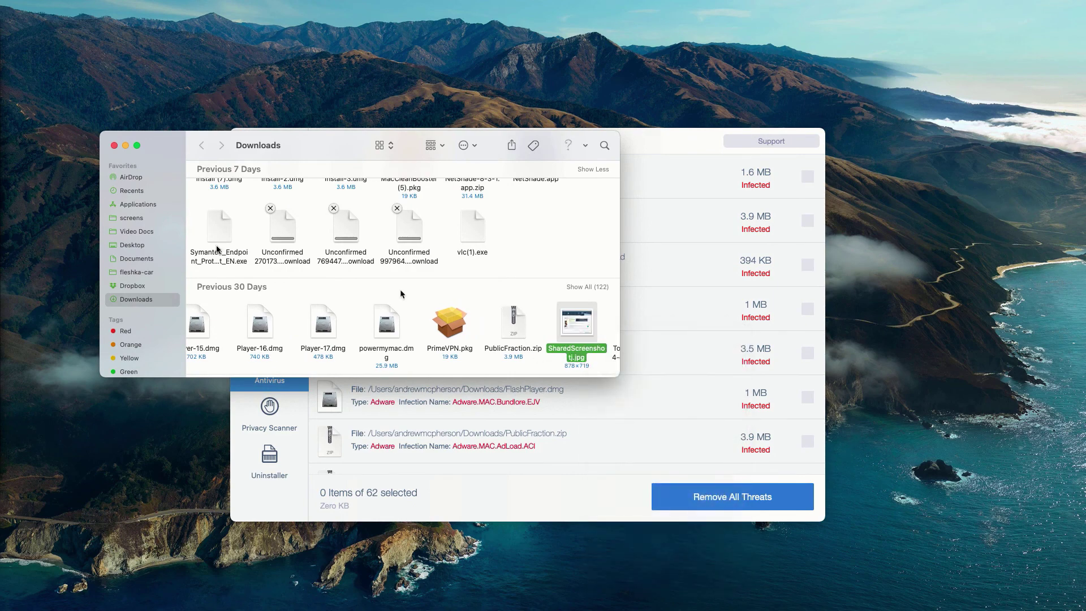
pyautogui.click(115, 146)
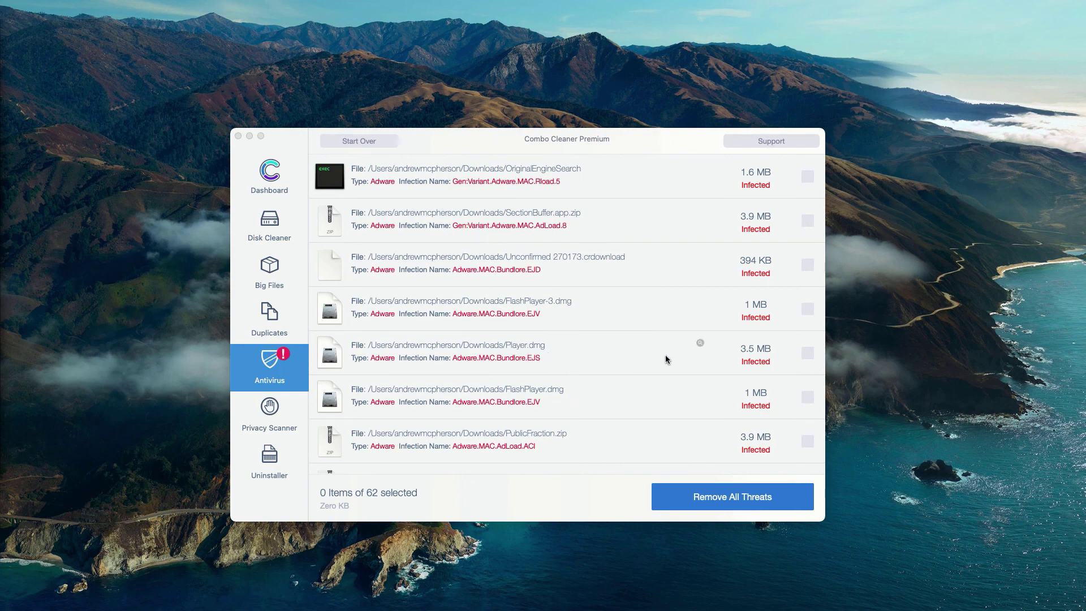
# Move Player.dmg from Downloads to the Trash and return to the threat list
pyautogui.click(700, 344)
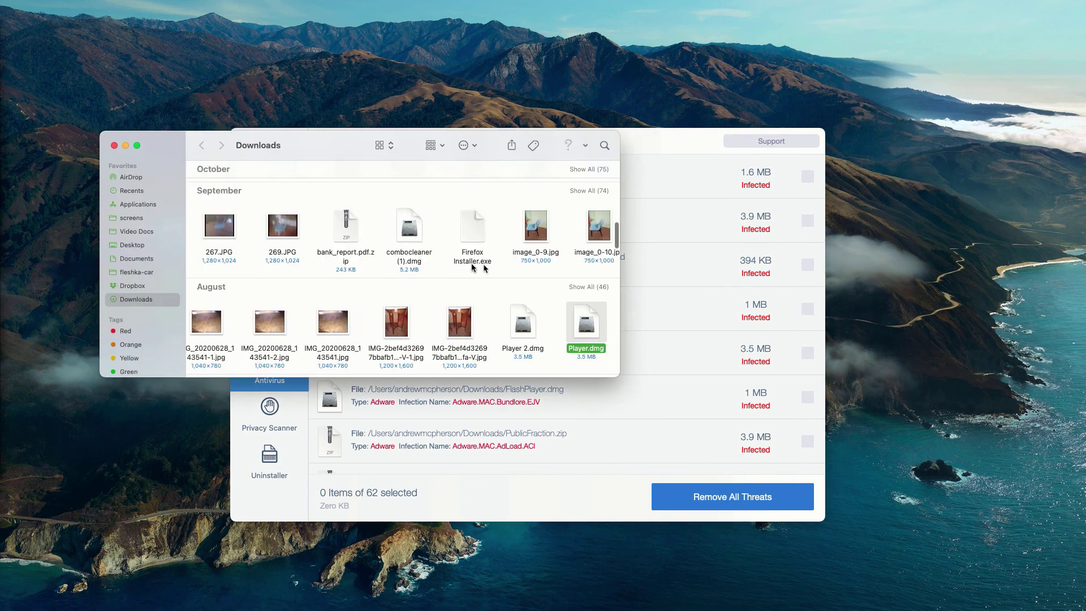
pyautogui.rightClick(586, 331)
pyautogui.click(597, 355)
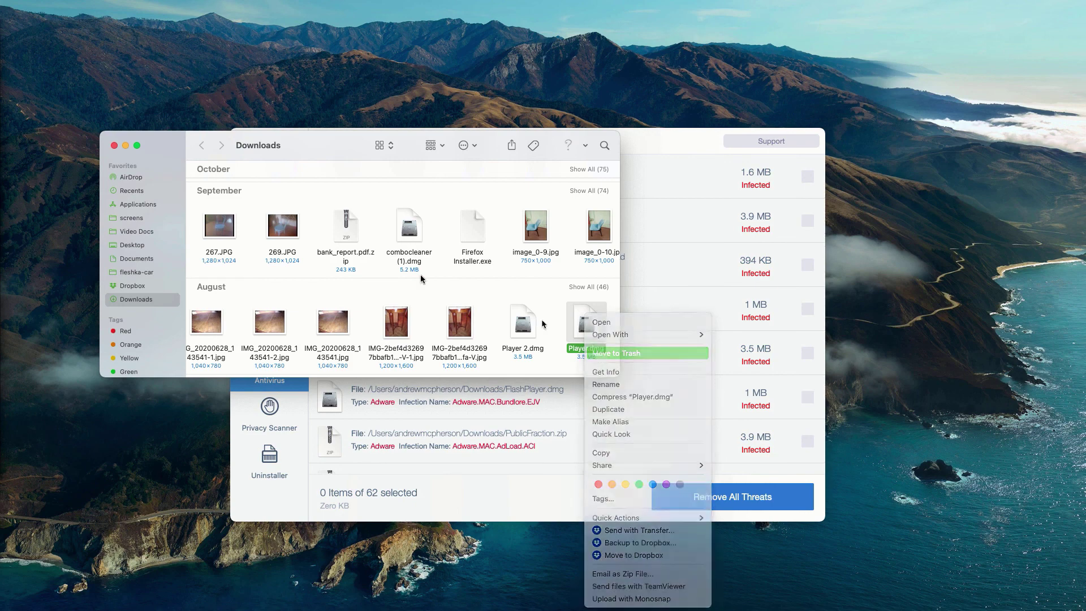
pyautogui.click(115, 146)
pyautogui.click(443, 164)
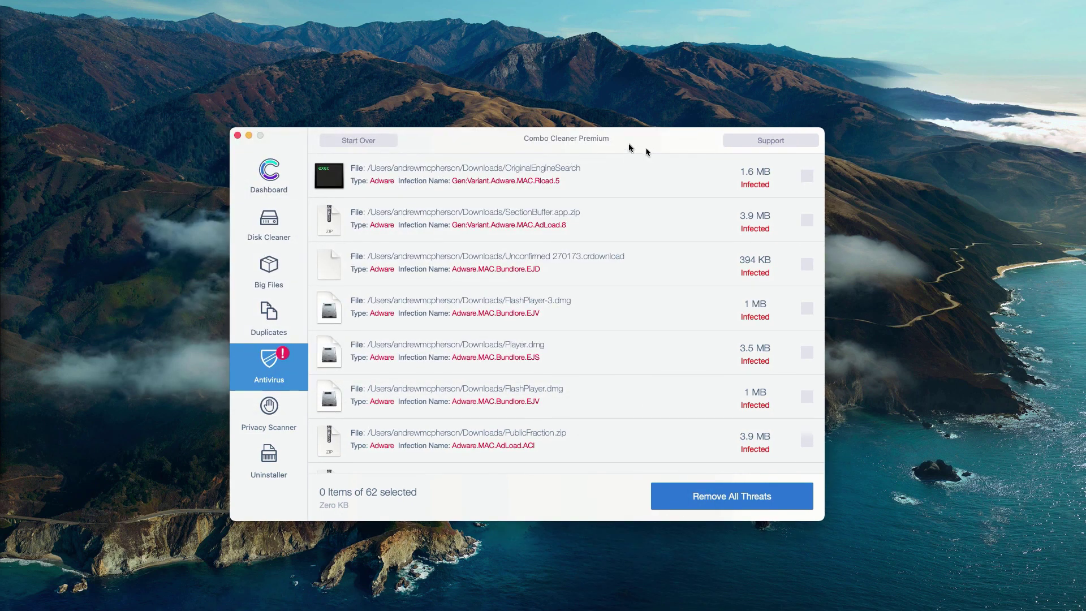